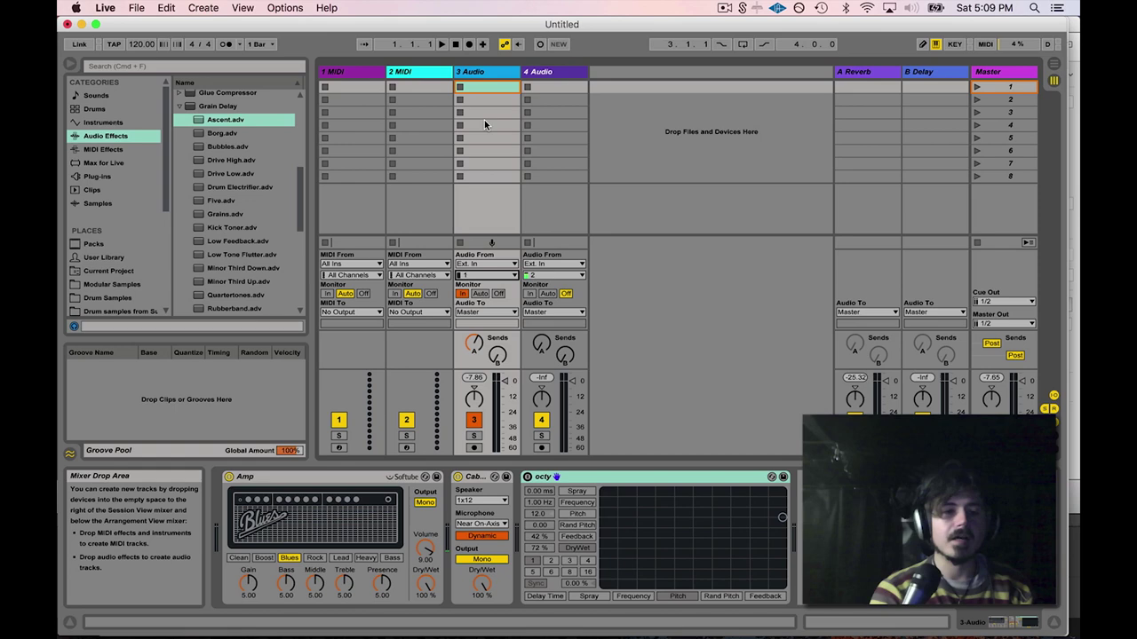
Open Live's Audio preferences and keep the Apollo Thunderbolt as the input device.
left_click(105, 7)
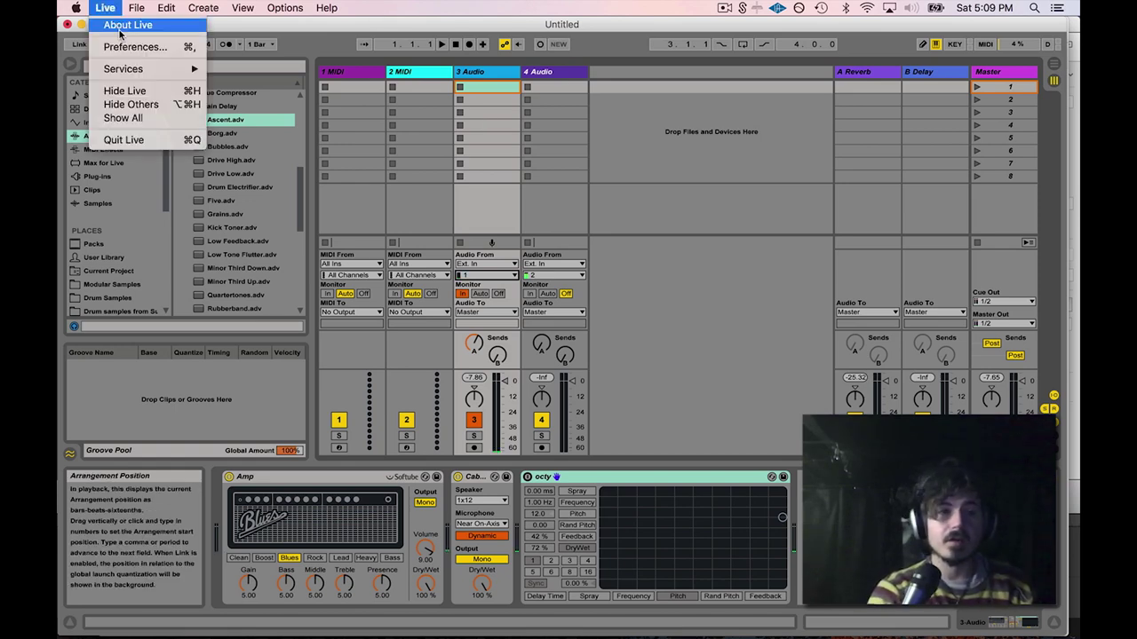
left_click(127, 45)
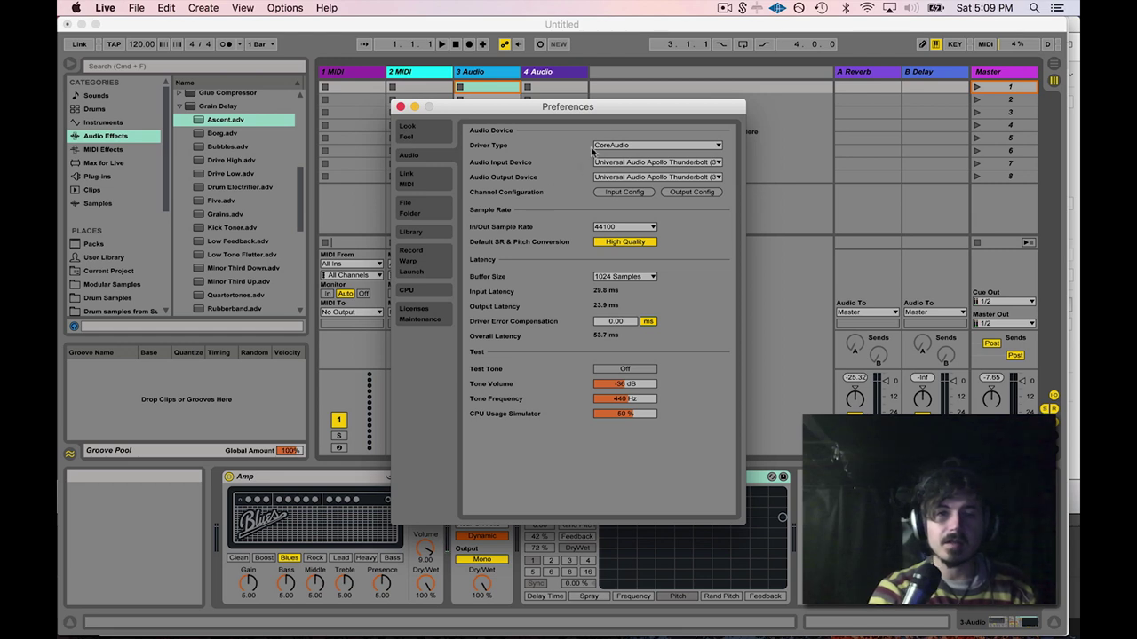
left_click(621, 164)
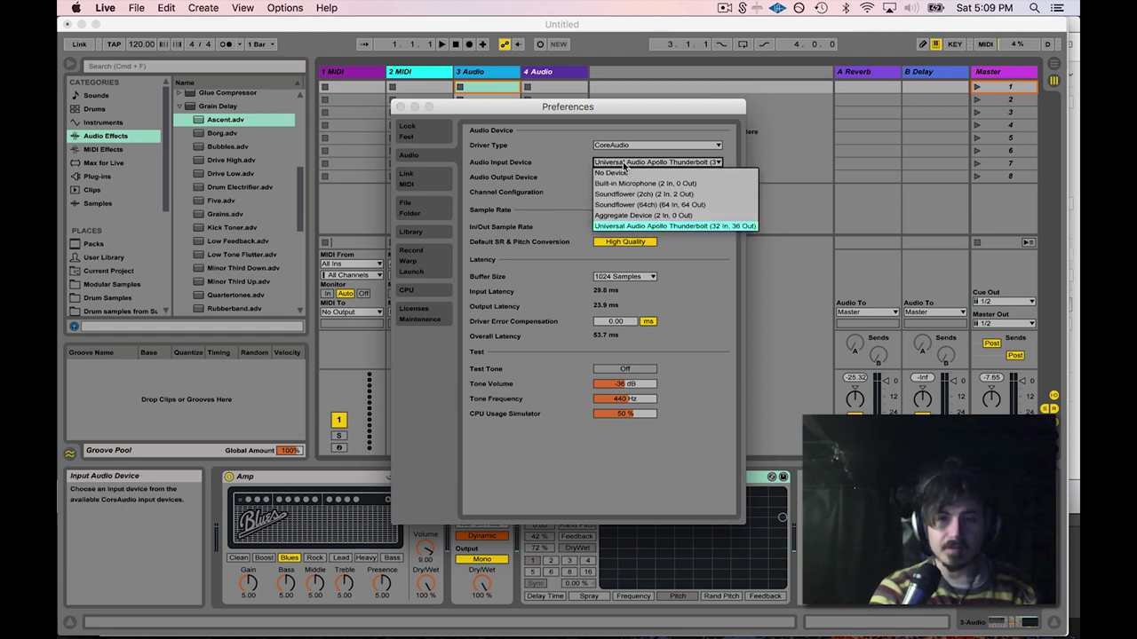
left_click(629, 162)
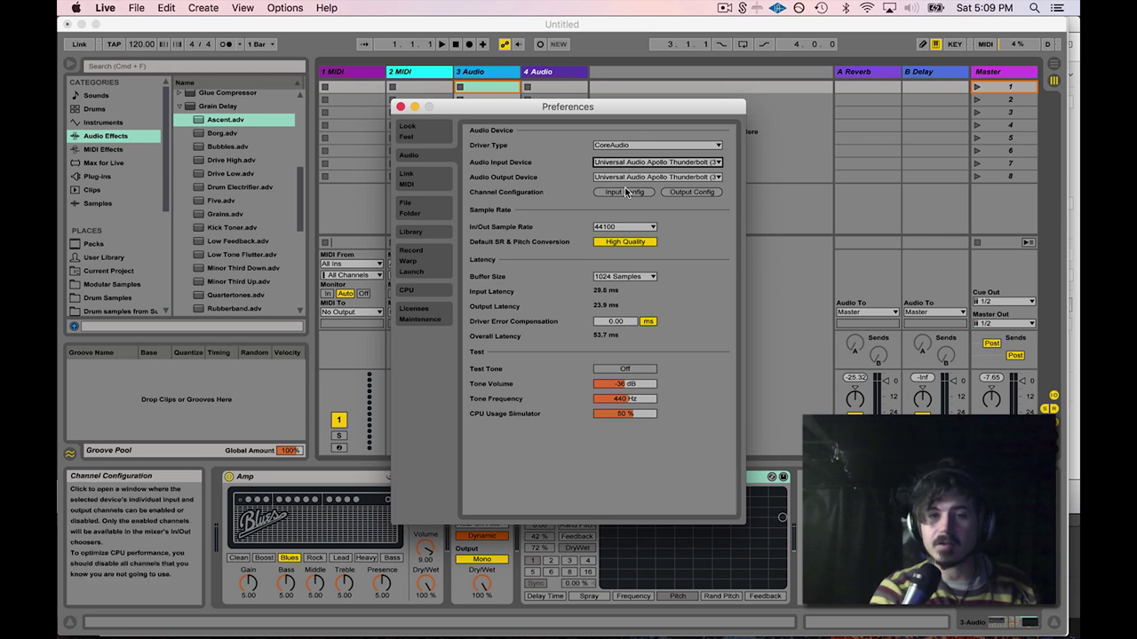
In Input Config, toggle the 1/2 mono input pair off and back on, then confirm.
left_click(596, 192)
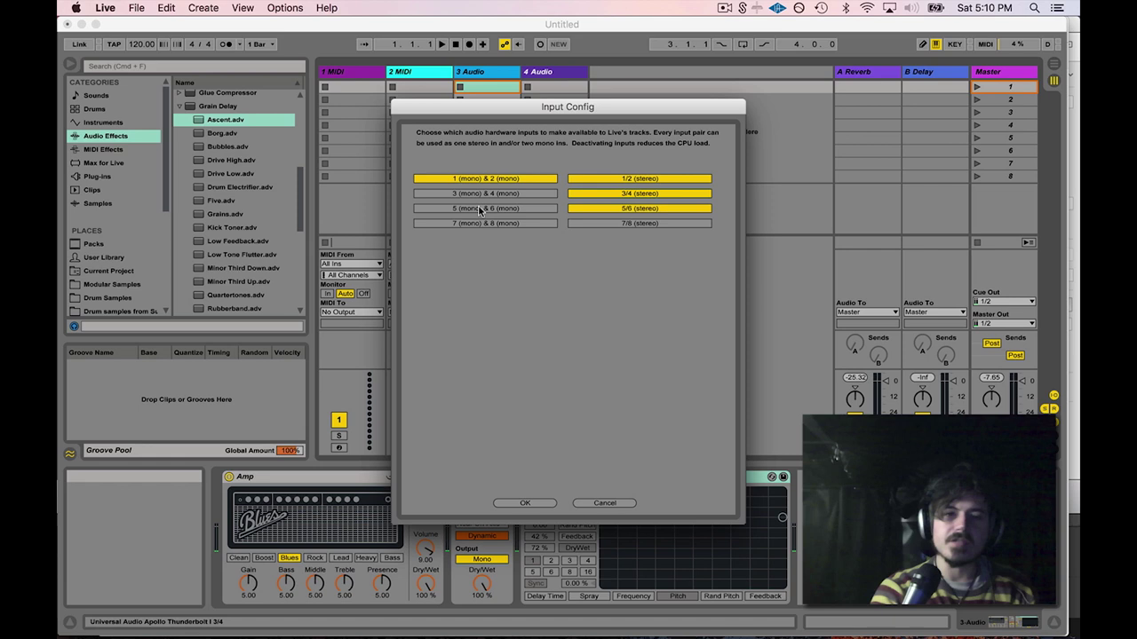
left_click(480, 181)
left_click(481, 181)
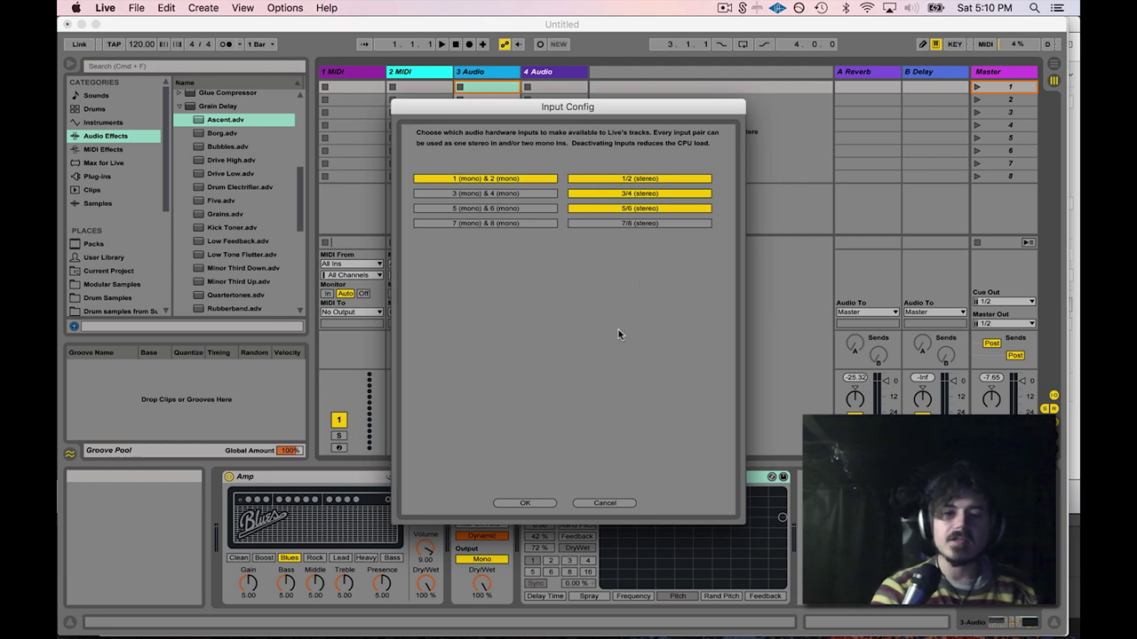
left_click(524, 503)
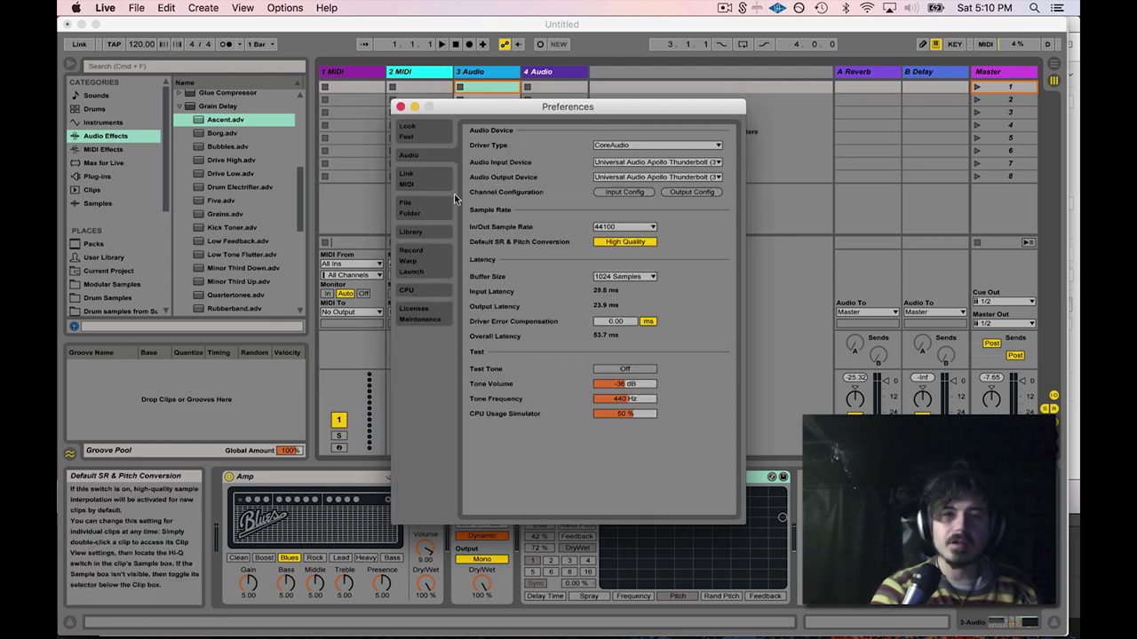
Close Preferences and set track 3 to take external input channel 1.
left_click(401, 107)
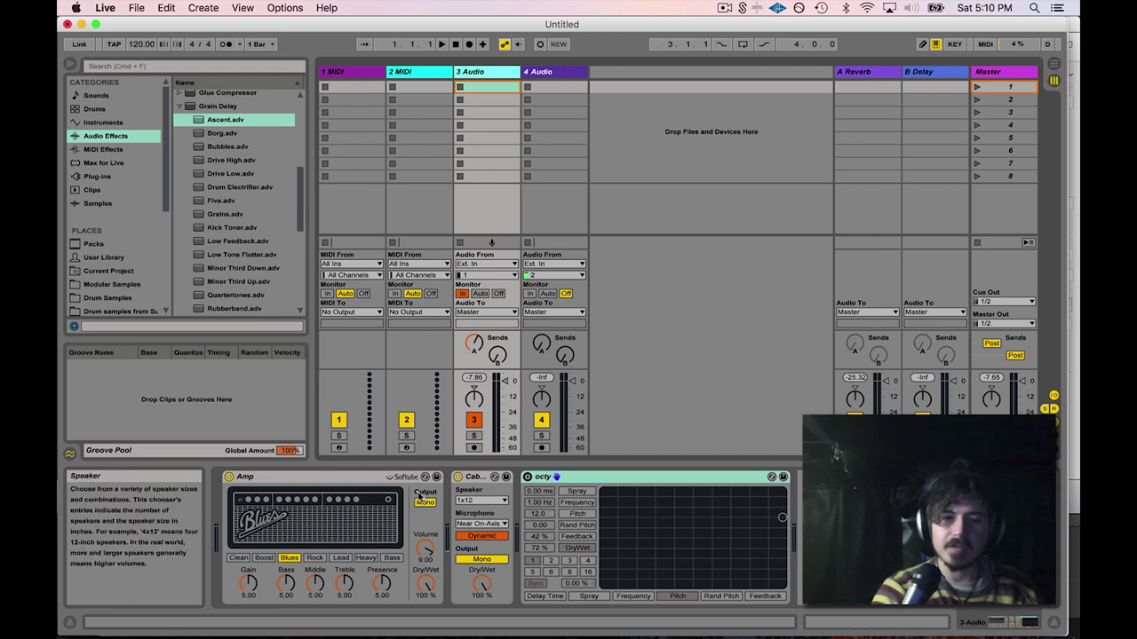
left_click(482, 264)
left_click(482, 265)
left_click(478, 276)
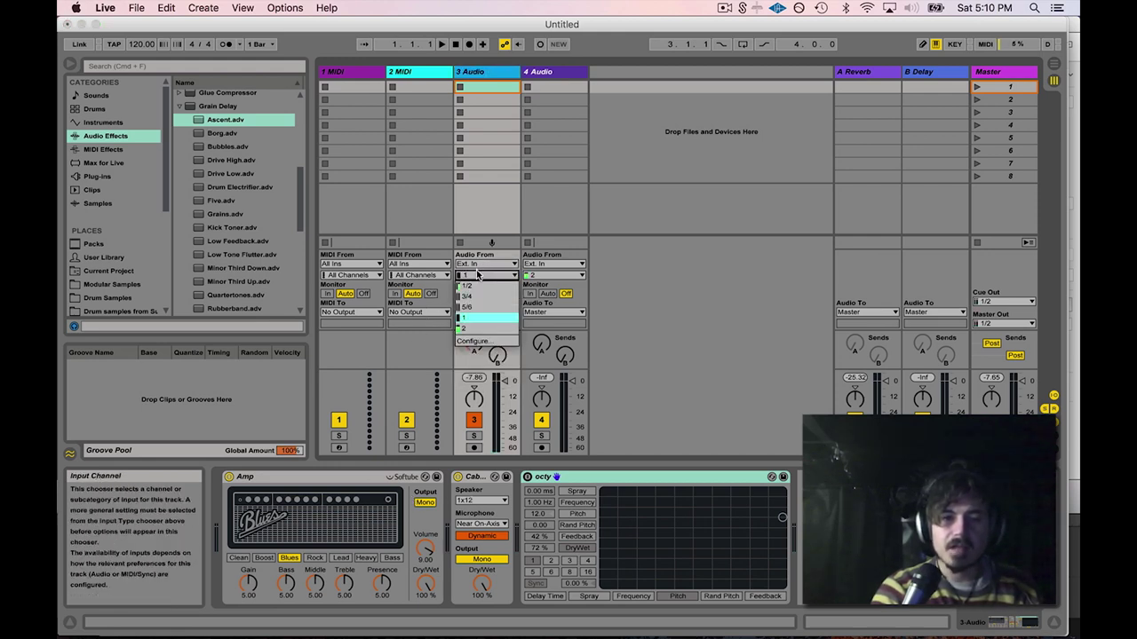
left_click(476, 318)
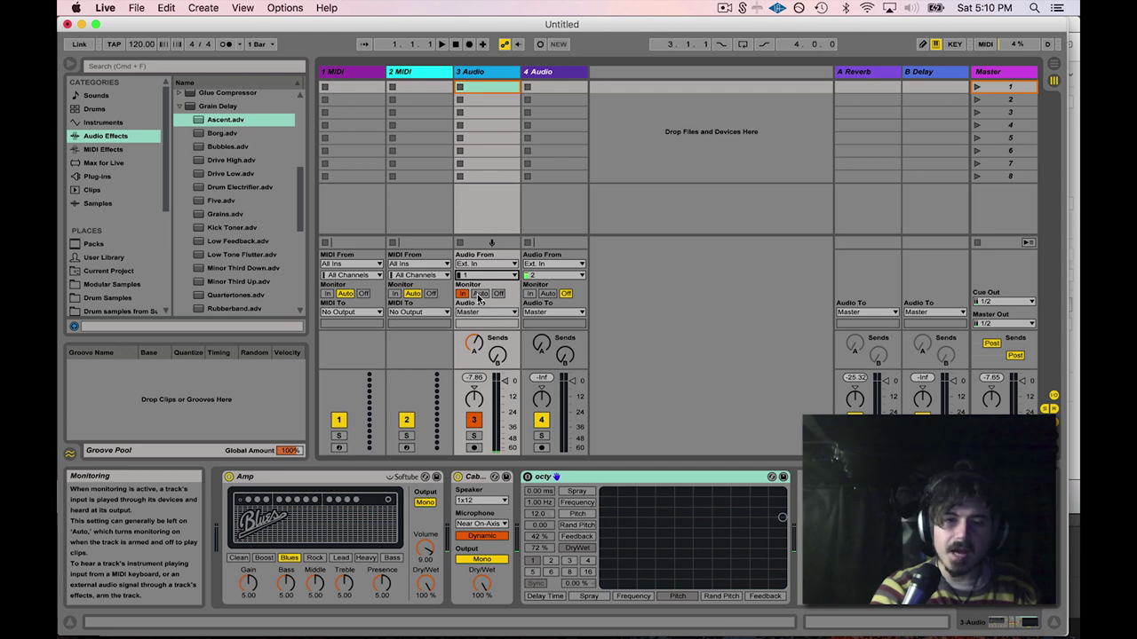
Try Monitor Auto and arming on track 3, then leave it unarmed with Monitor set to In.
left_click(479, 293)
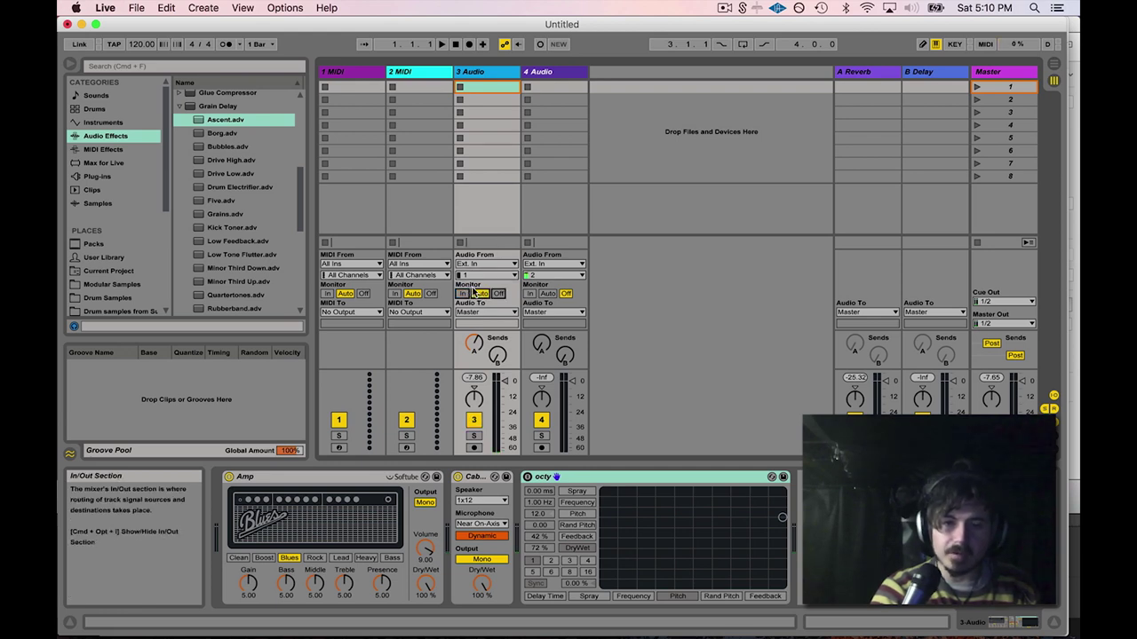
left_click(474, 447)
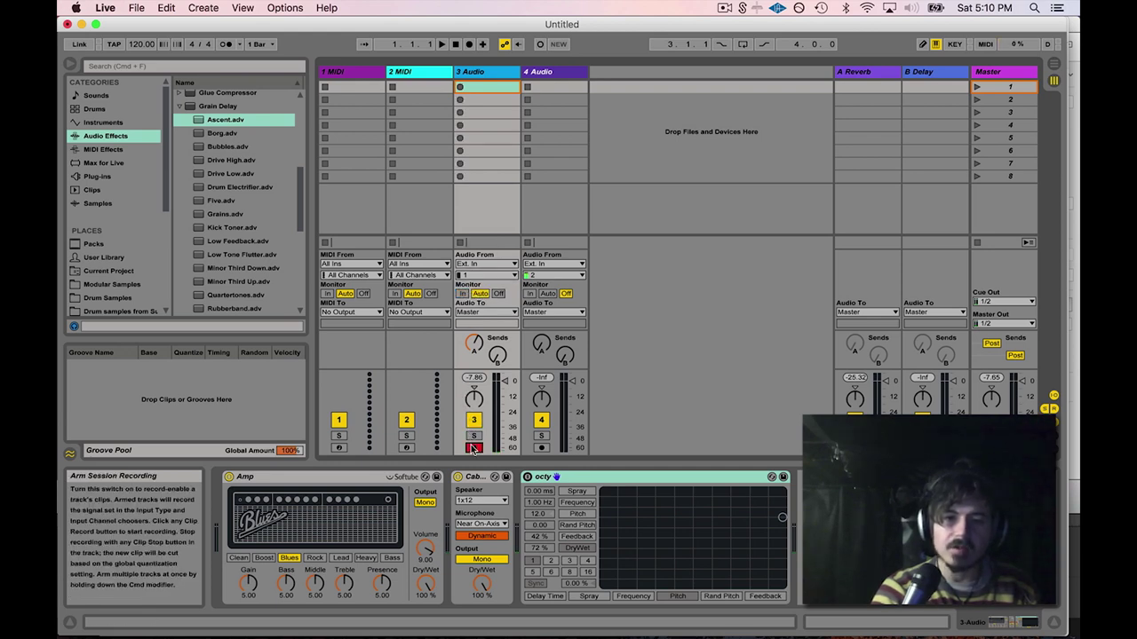
left_click(473, 447)
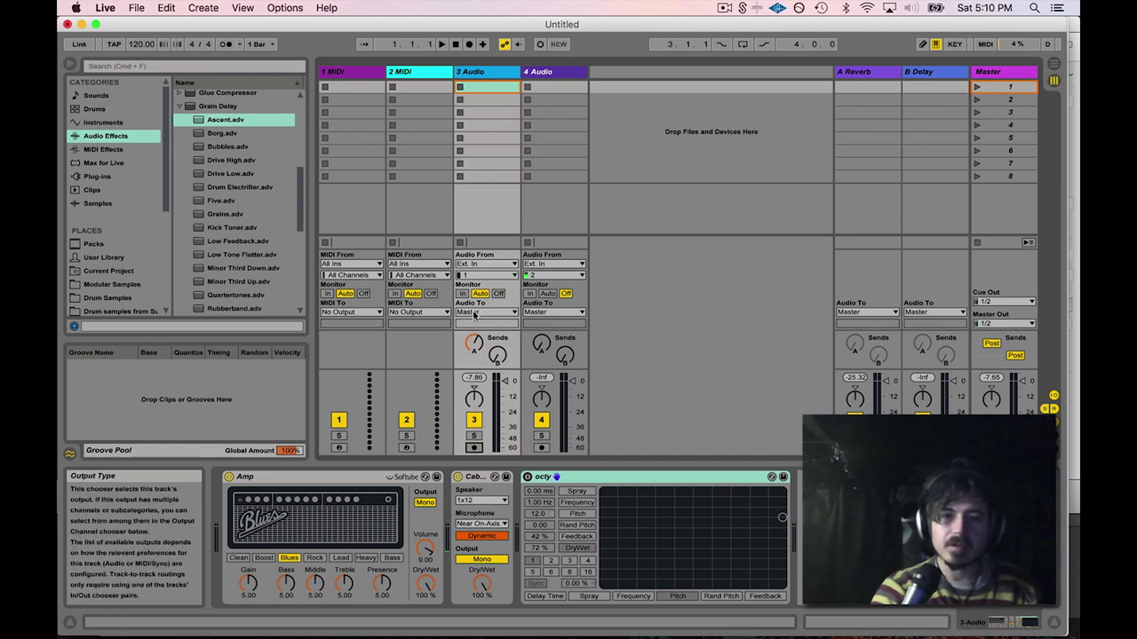
left_click(463, 294)
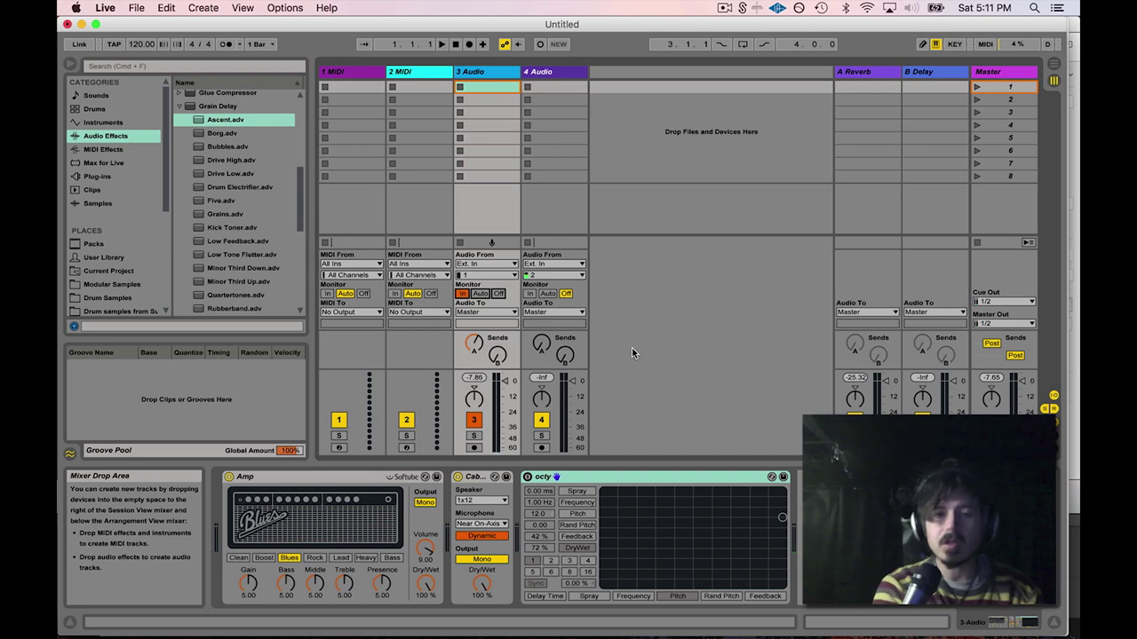
mouse_move(813, 632)
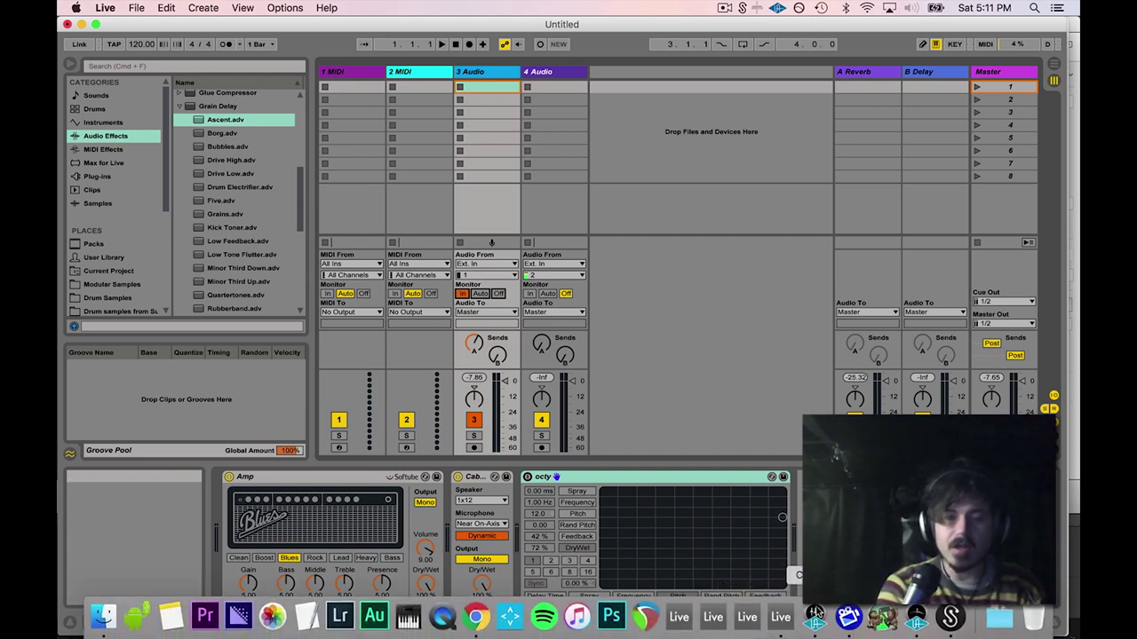
Mute the Analog 1 channel in UAD Console, then return to Ableton Live via Mission Control.
left_click(814, 616)
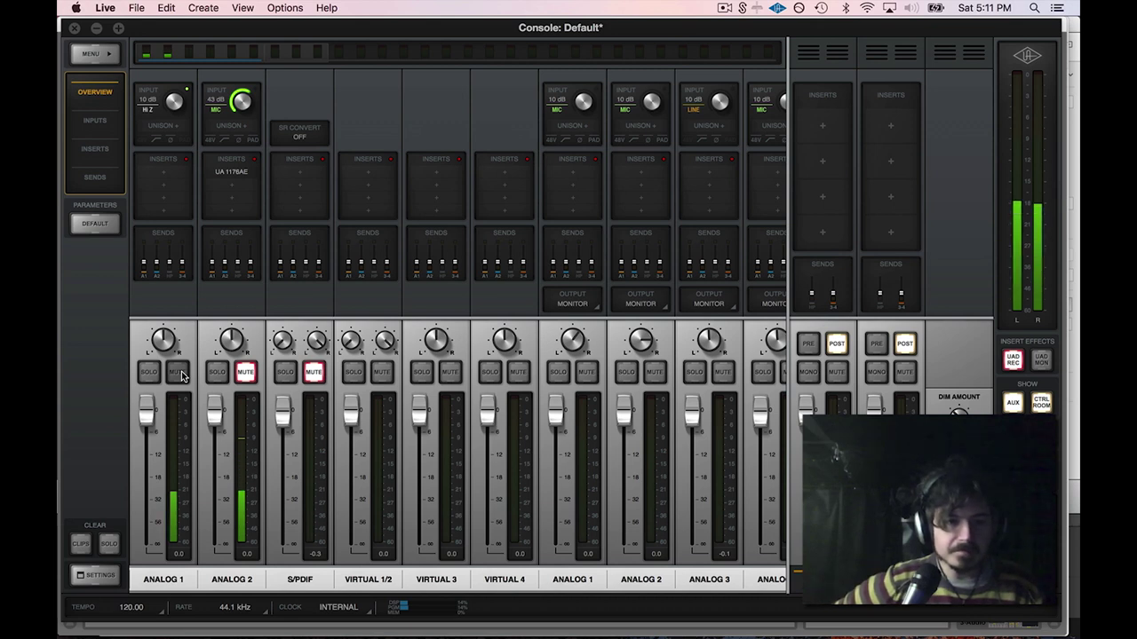
left_click(181, 374)
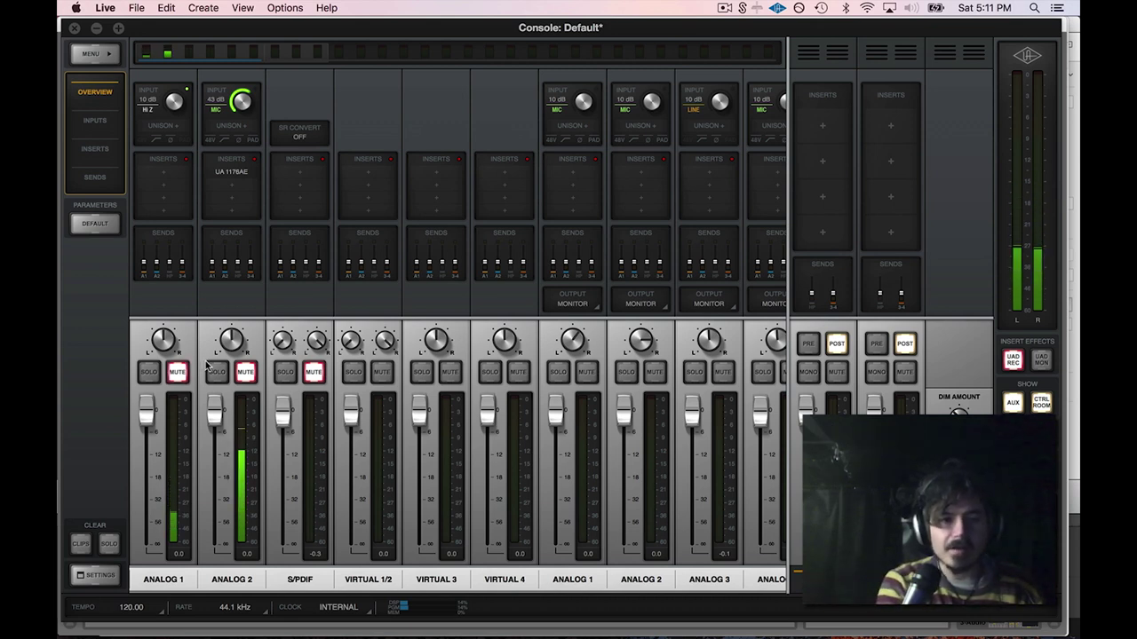
key("F3")
left_click(427, 275)
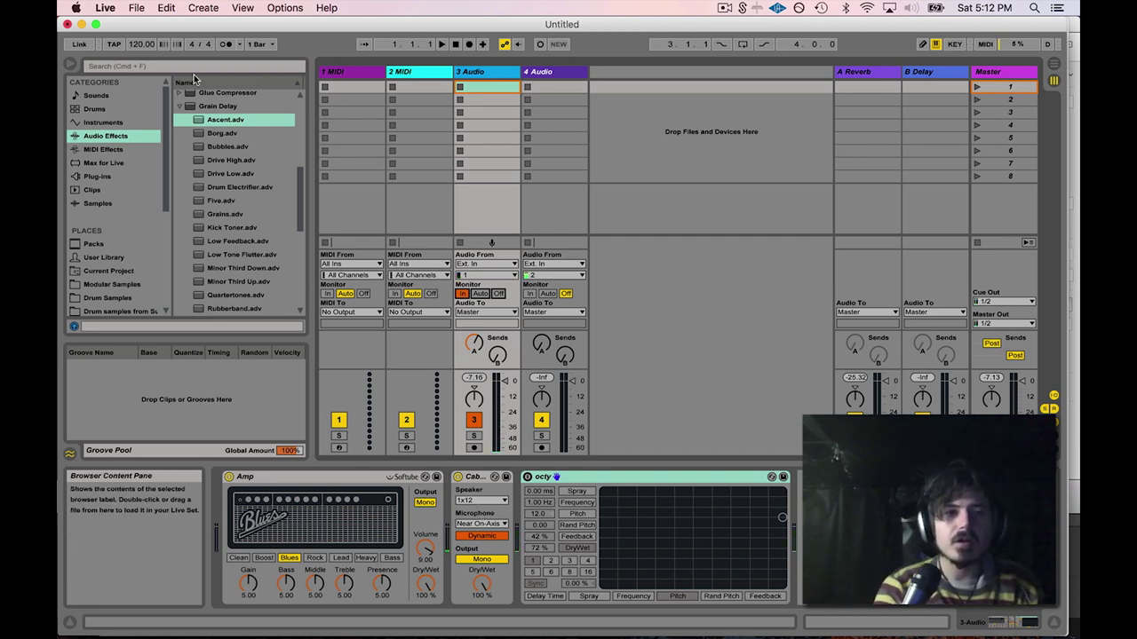
In Live's Audio preferences, change the Buffer Size from 1024 to 64 samples.
left_click(113, 8)
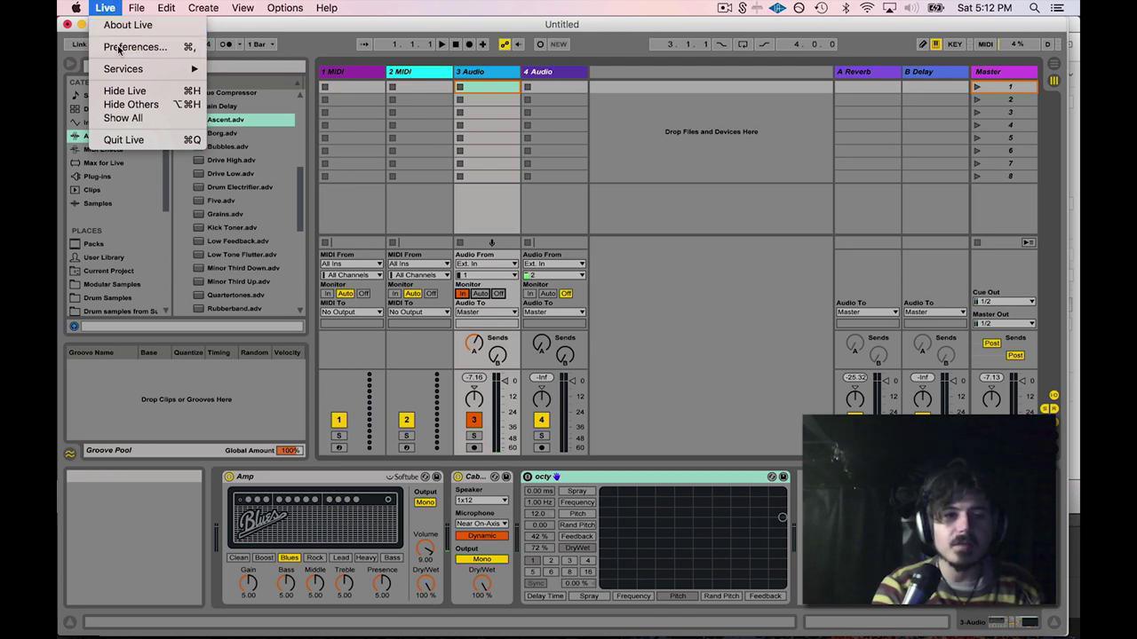
left_click(115, 47)
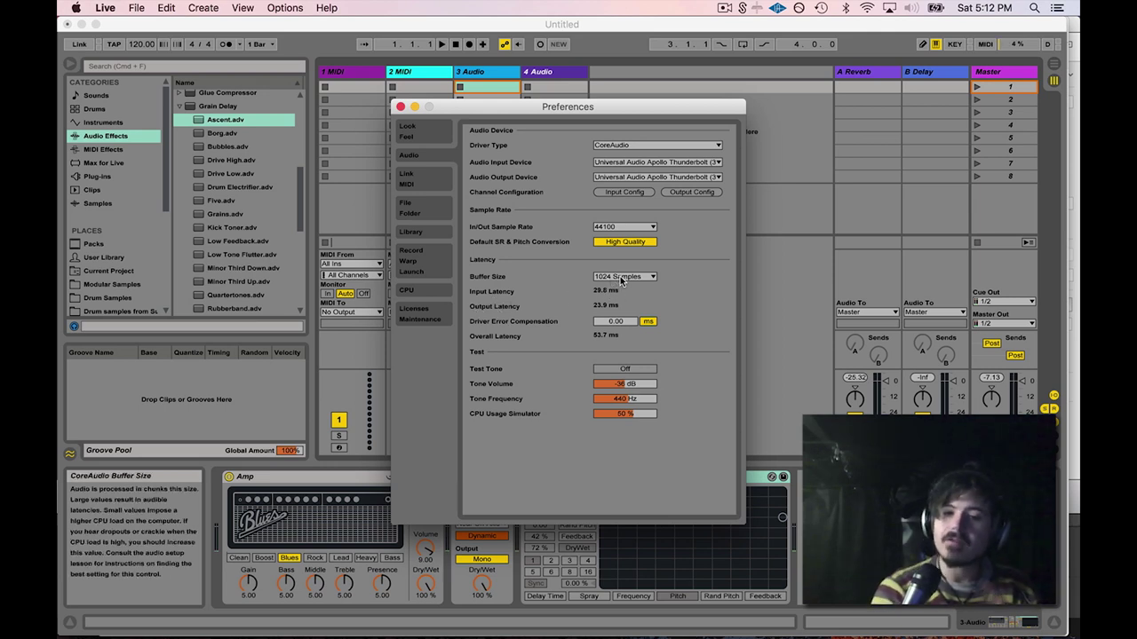
left_click(622, 277)
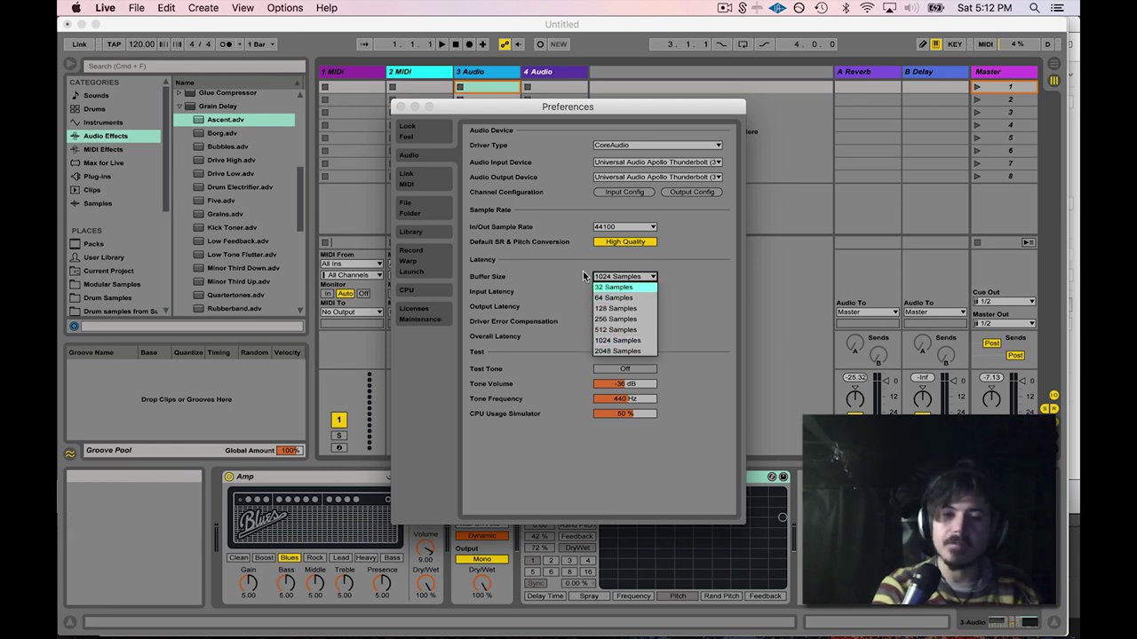
left_click(587, 277)
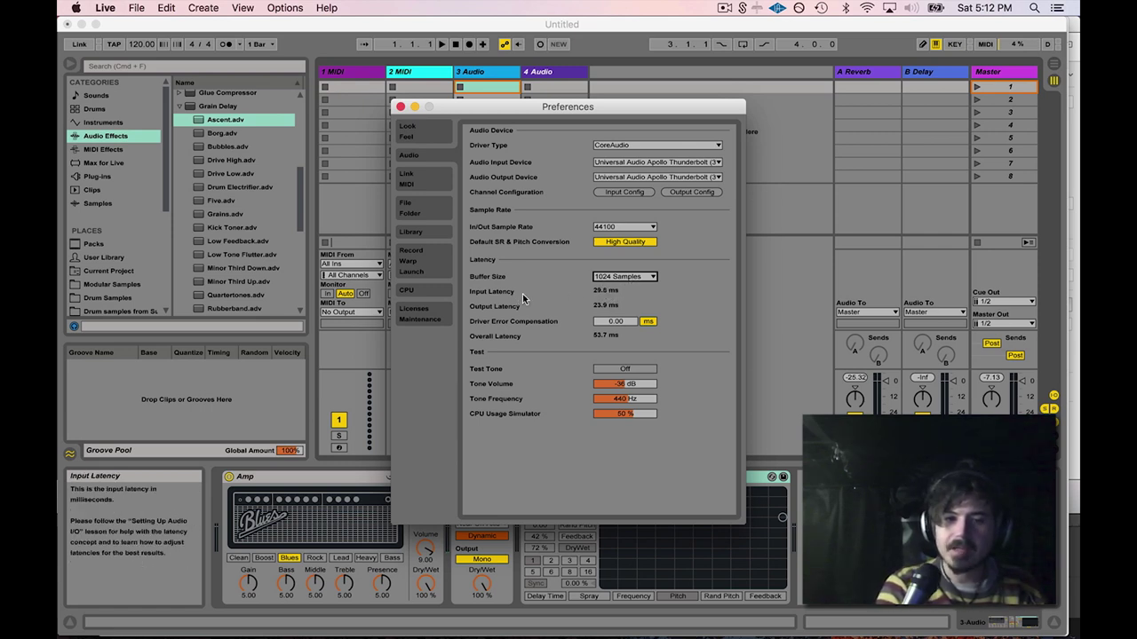
left_click(627, 278)
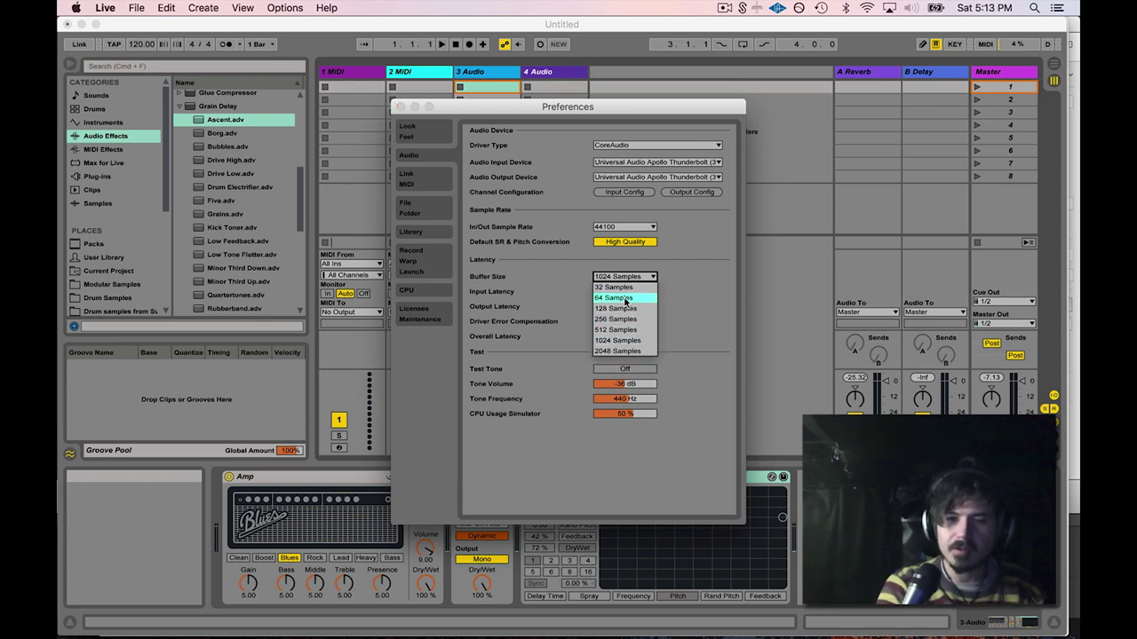
left_click(625, 299)
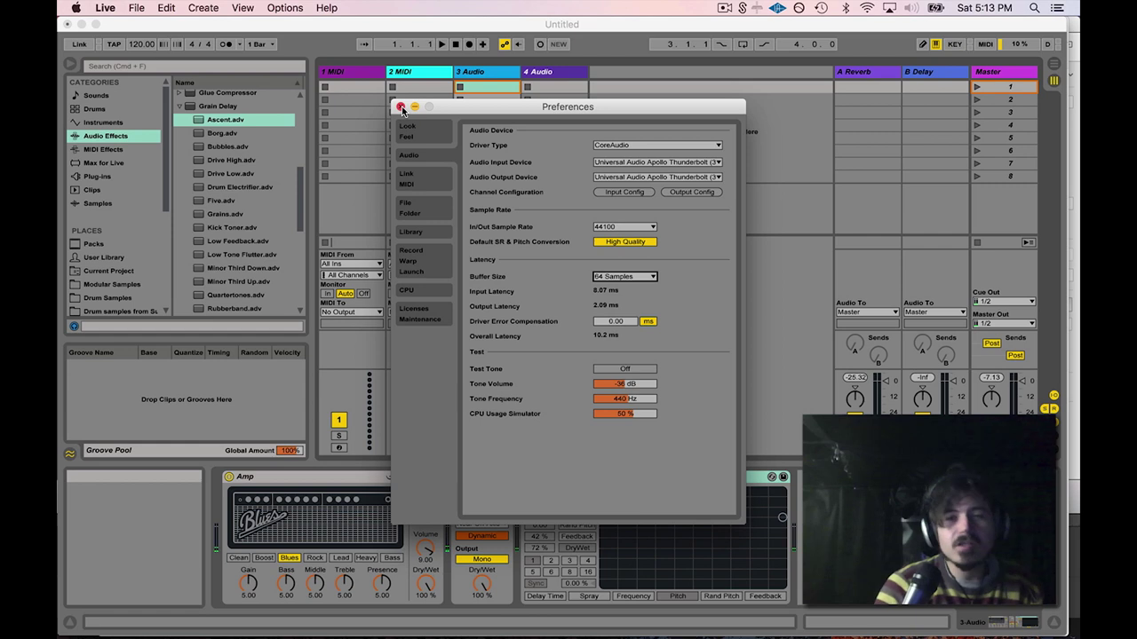
Close Preferences, collapse the Grain Delay browser folder, and switch on track 3's octy device.
left_click(401, 107)
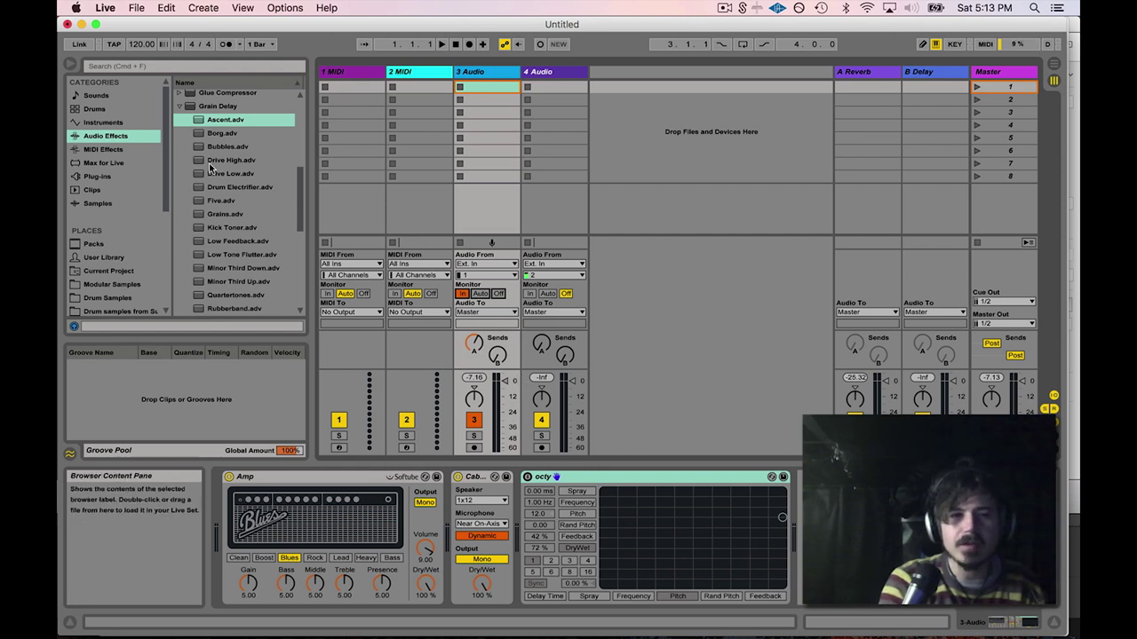
left_click(179, 107)
scroll(233, 222, "down", 2)
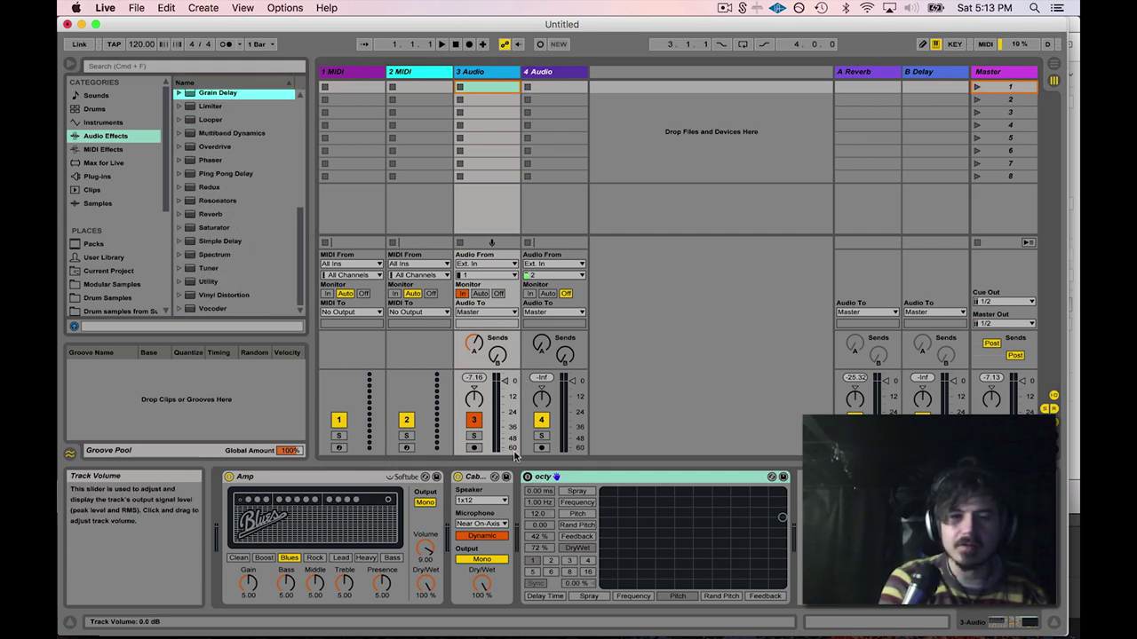
left_click(528, 477)
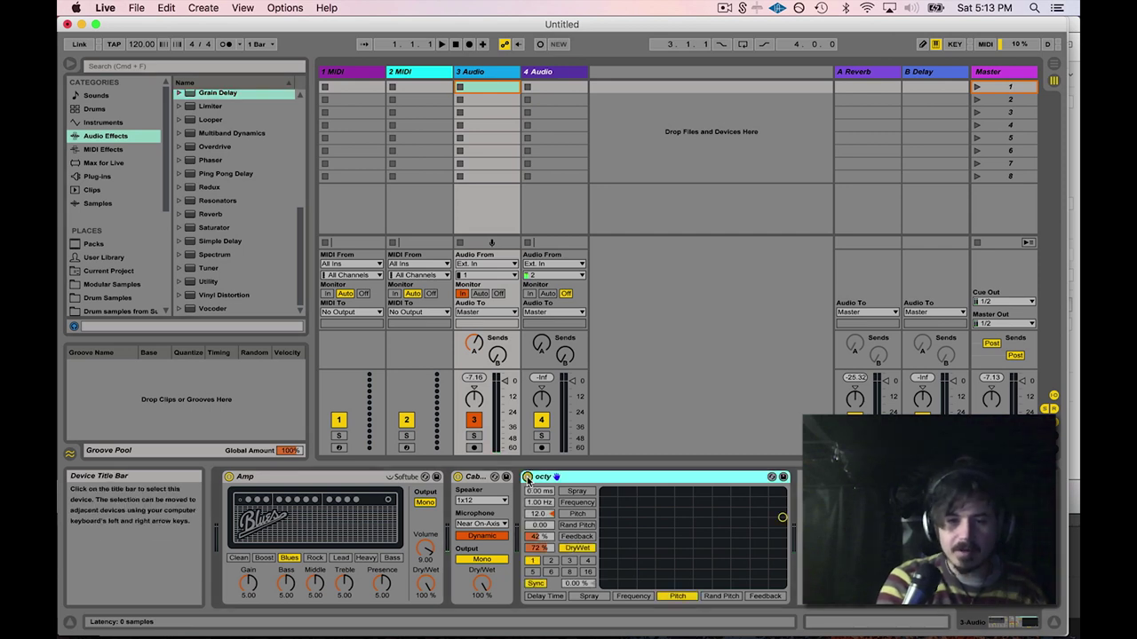